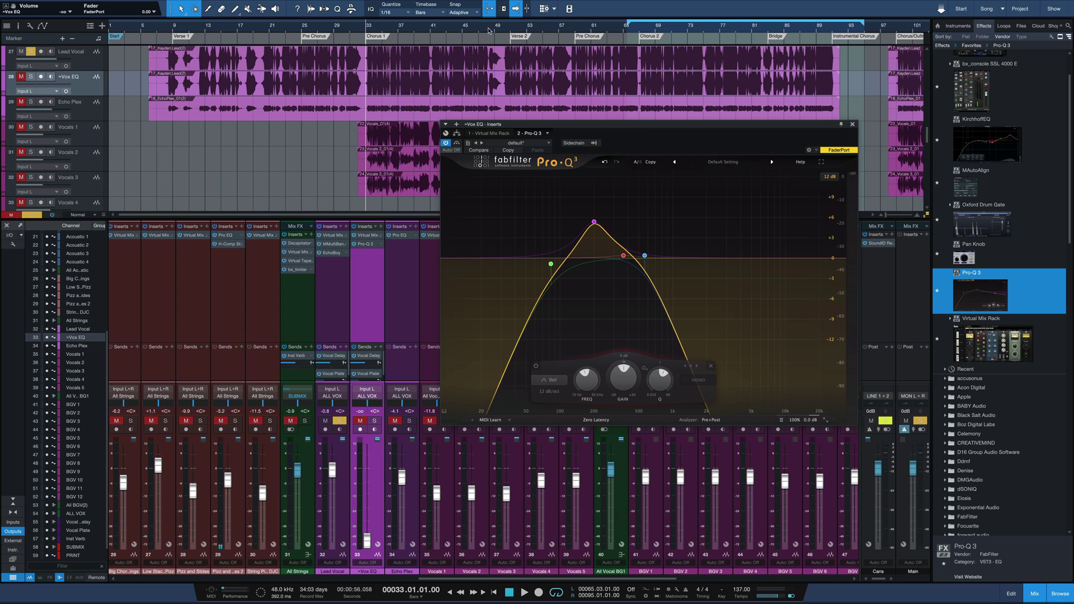
Listen to the vocals from Verse 1 and from bar 32, just before Chorus 1, stopping playback after each passage
click(199, 28)
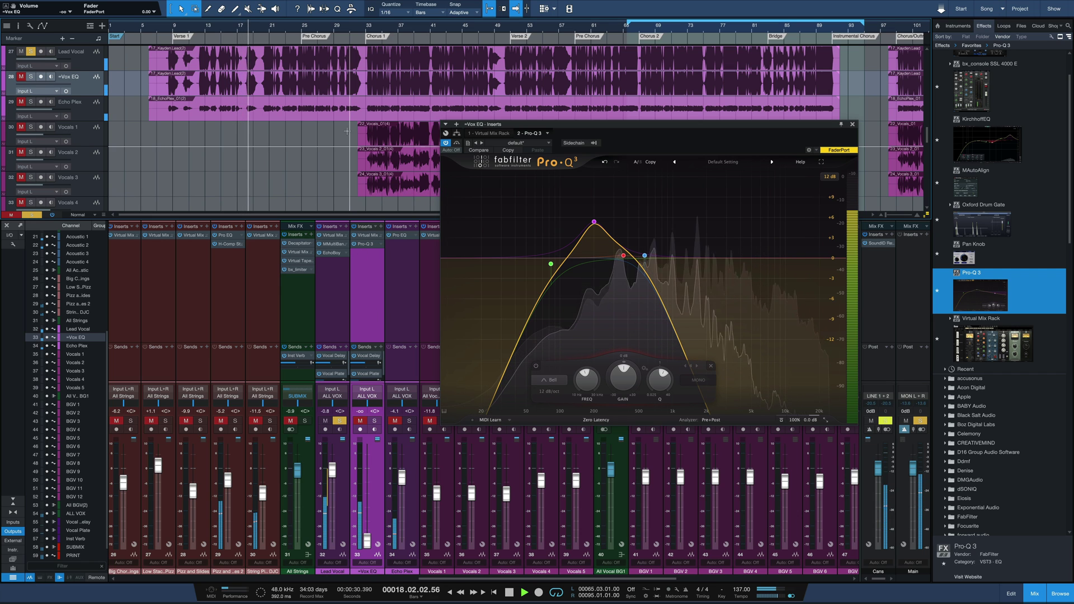
key(space)
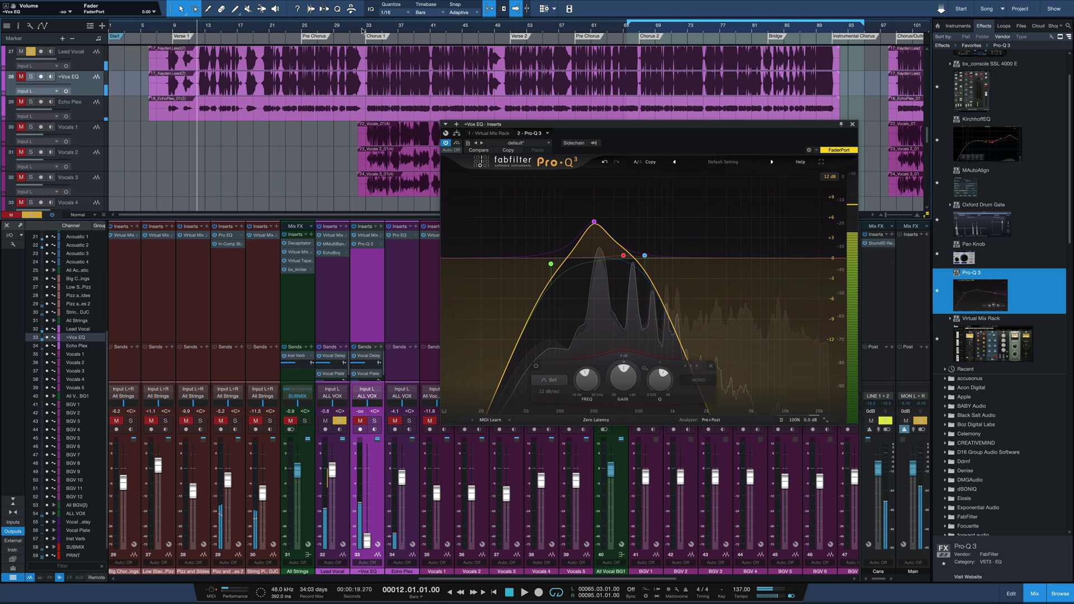
click(362, 31)
key(e)
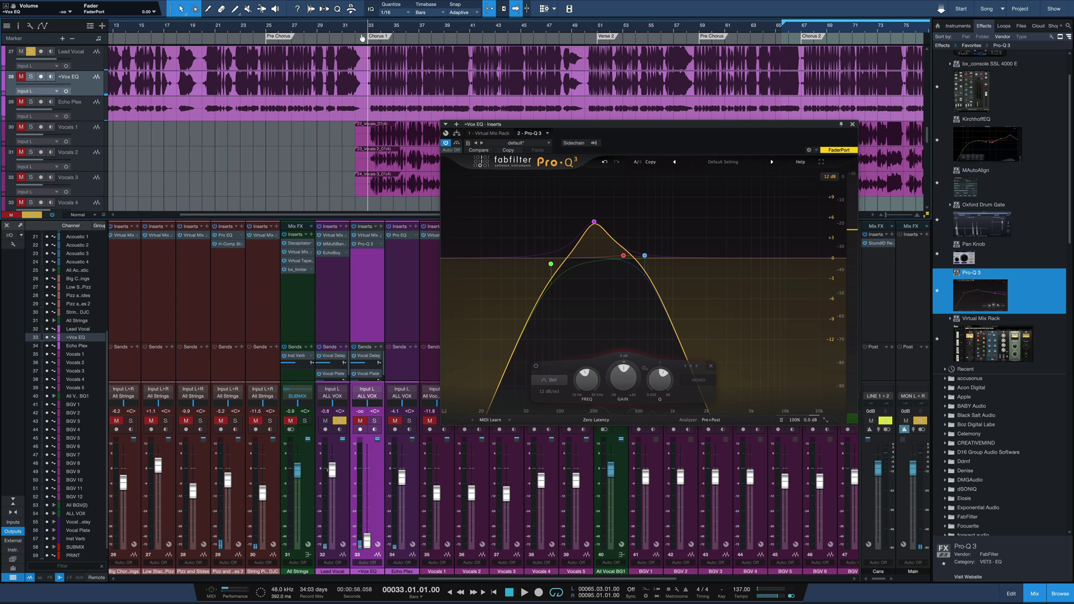
click(364, 31)
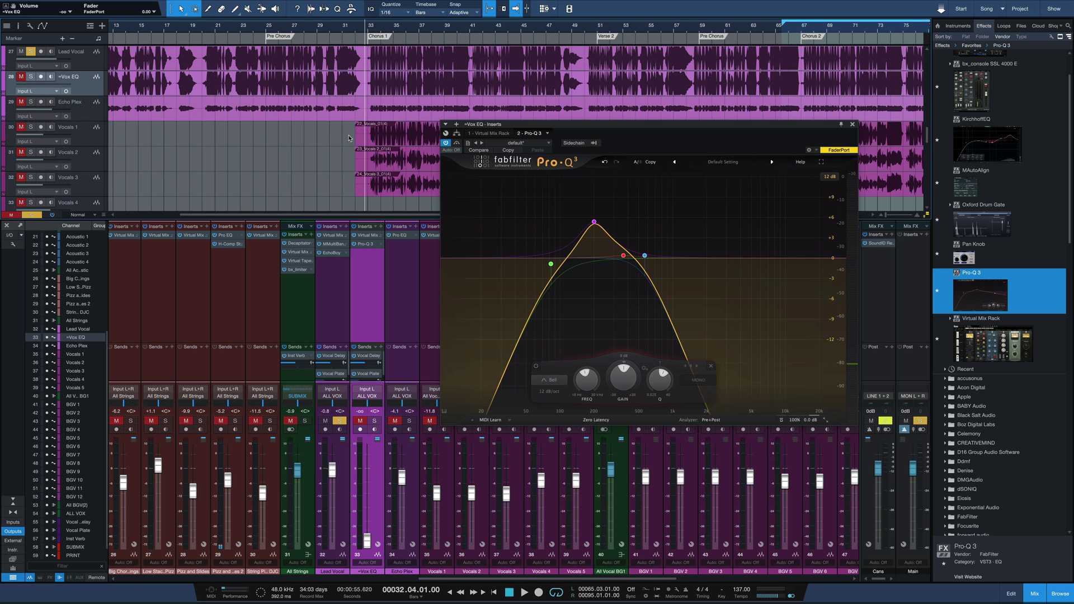
key(space)
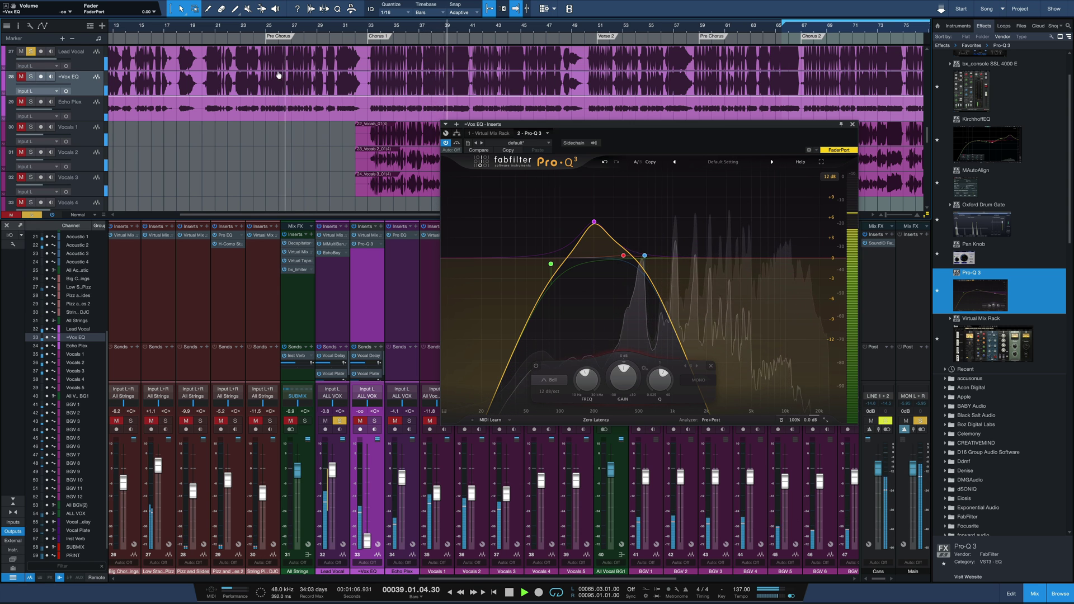
key(space)
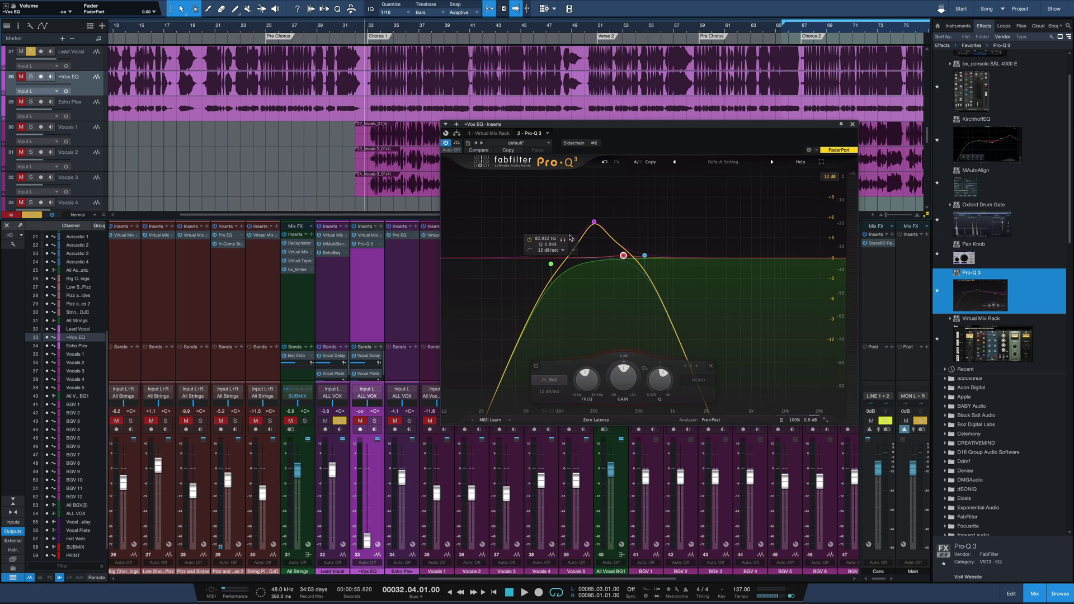
Shift the purple bell band in the Vox EQ channel's Pro-Q 3 to about 185 Hz and slightly reduce its boost
click(594, 223)
mouse_move(594, 223)
mouse_down()
mouse_move(523, 235)
mouse_move(589, 228)
mouse_up()
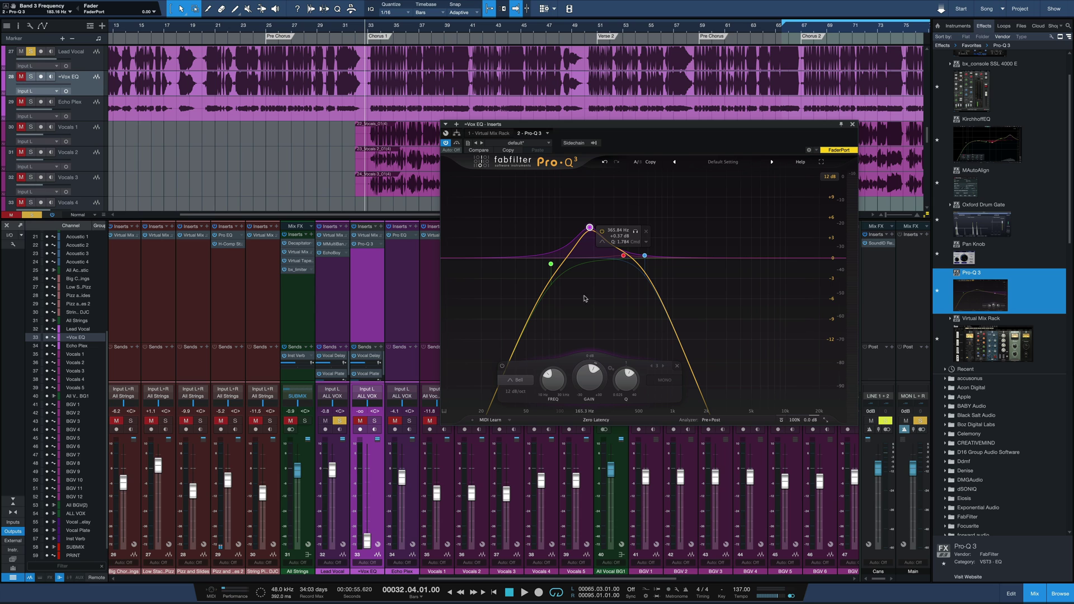
Solo the Vox EQ channel instead of Lead Vocal, raise its fader to +1.8 dB and start playback
click(374, 421)
click(338, 421)
drag(366, 540, 368, 468)
key(space)
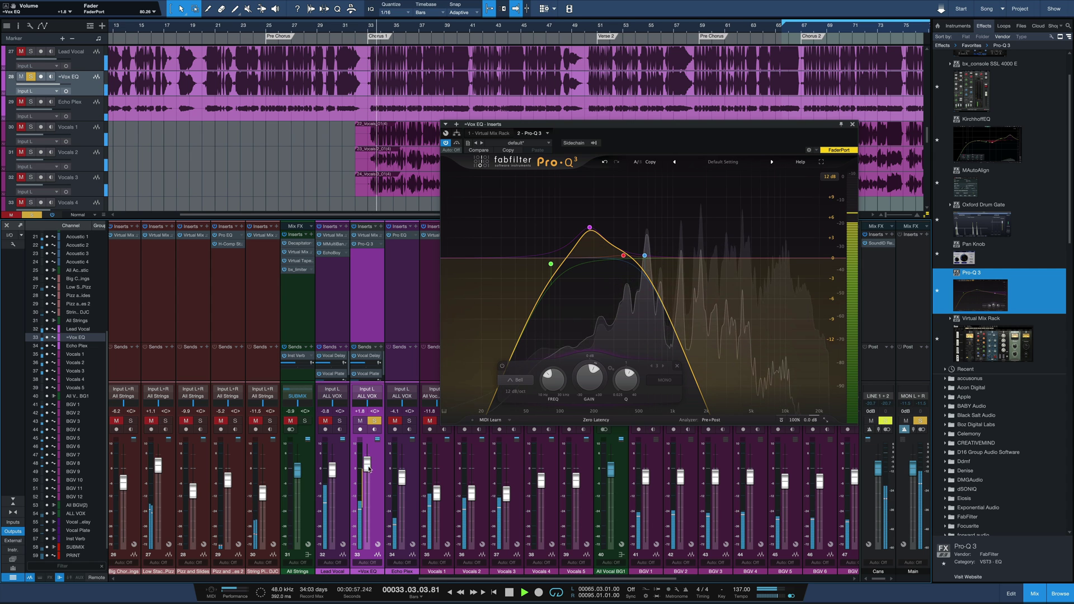
Lower the Pro-Q 3 high-cut frequency and boost the bell band by about 7 dB near 190 Hz, then stop playback
mouse_move(645, 257)
drag(645, 258, 638, 259)
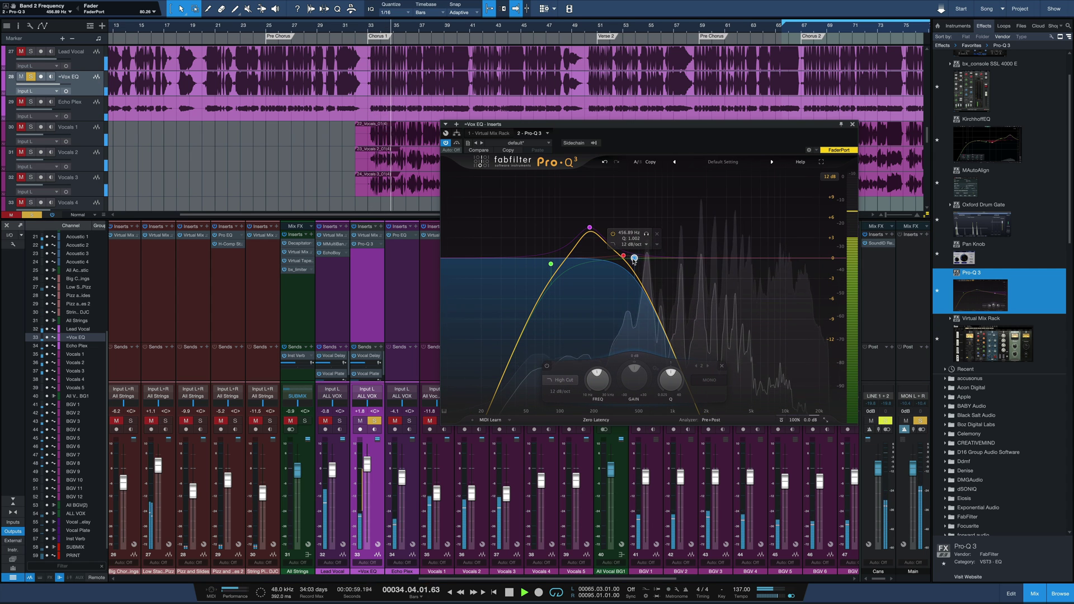
mouse_move(590, 227)
mouse_down()
mouse_move(584, 234)
mouse_move(621, 217)
mouse_move(529, 216)
mouse_move(635, 217)
mouse_move(607, 217)
mouse_move(591, 196)
mouse_move(592, 235)
mouse_move(592, 208)
mouse_up()
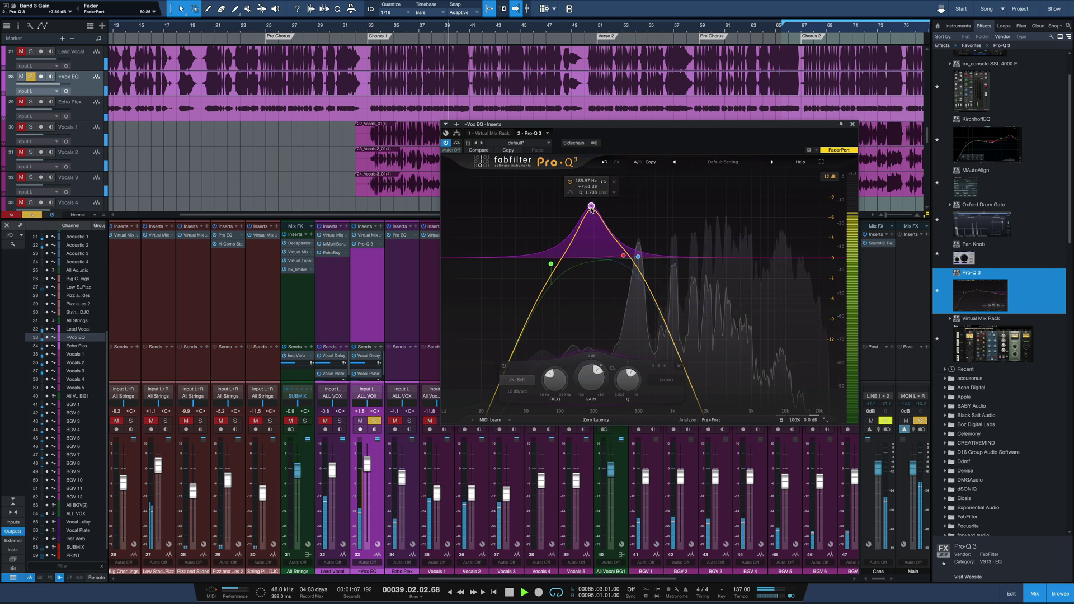
key(space)
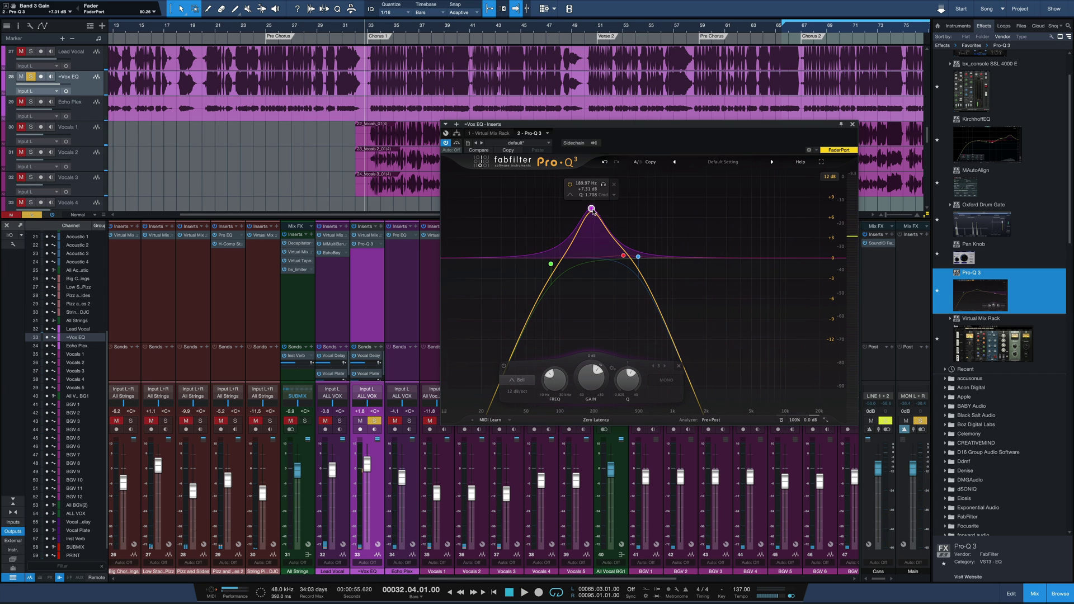
Pull the Vox EQ fader fully down, solo Lead Vocal with it and blend the EQ channel in up to +0.4 dB during playback
drag(369, 490, 367, 551)
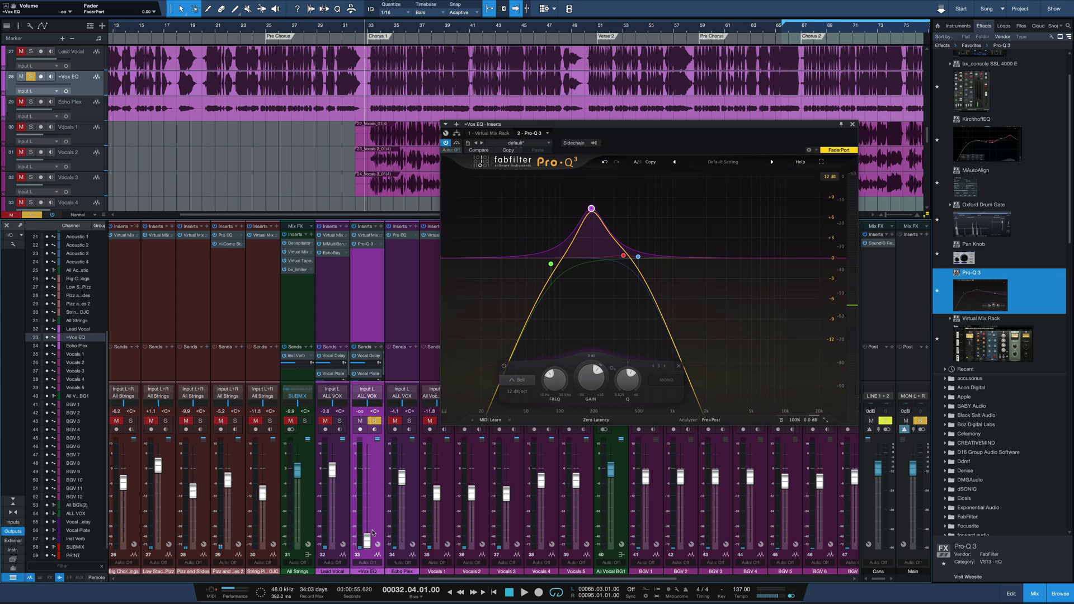
click(337, 421)
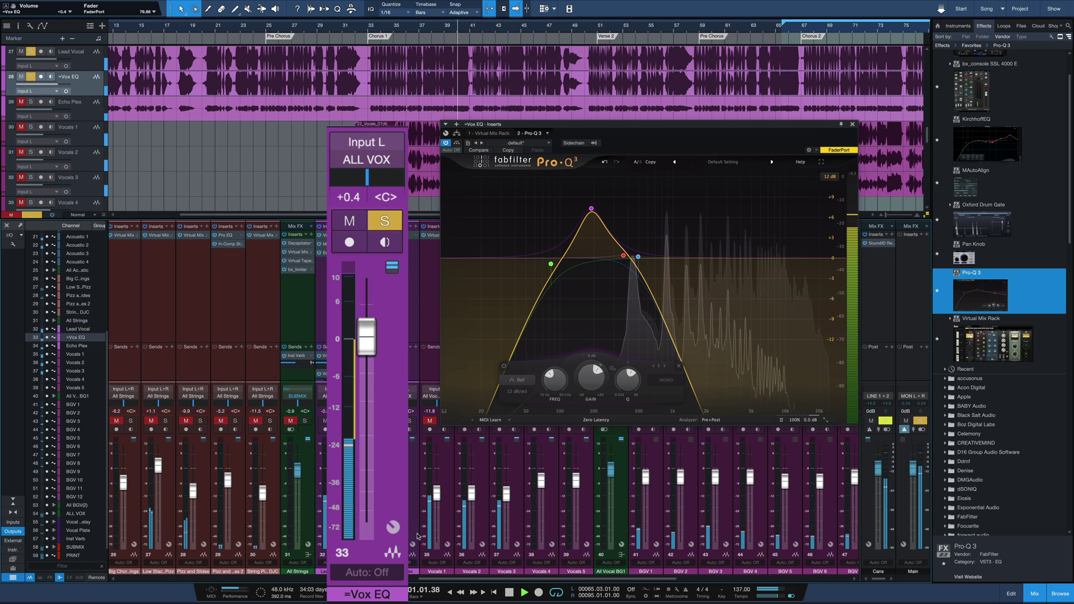
key(space)
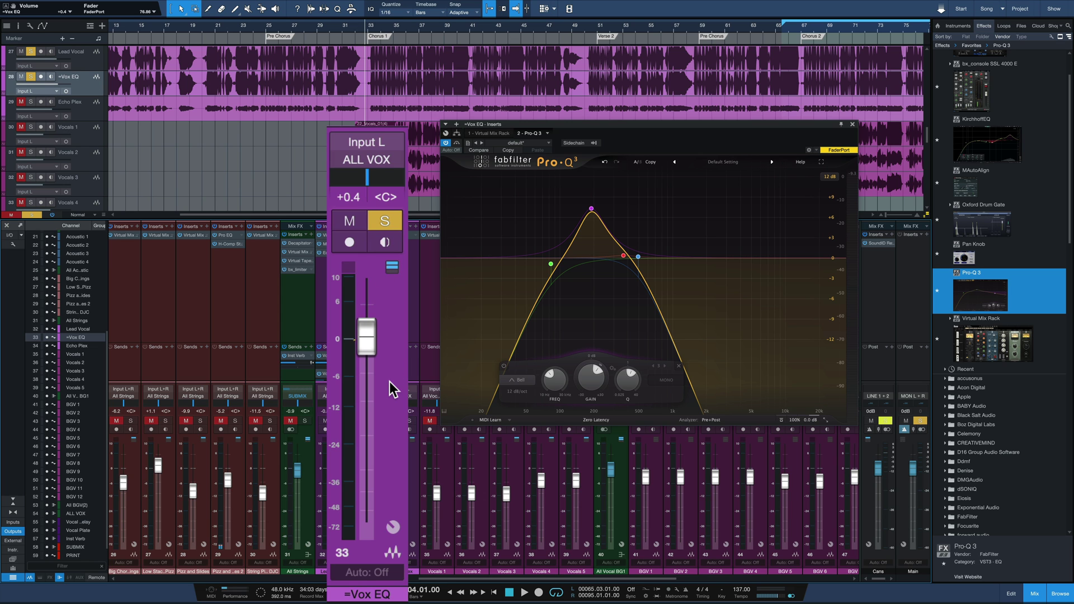
Compare the soloed lead vocal with and without the Vox EQ channel during Chorus 1 by repeatedly muting and re-soloing that channel
key(space)
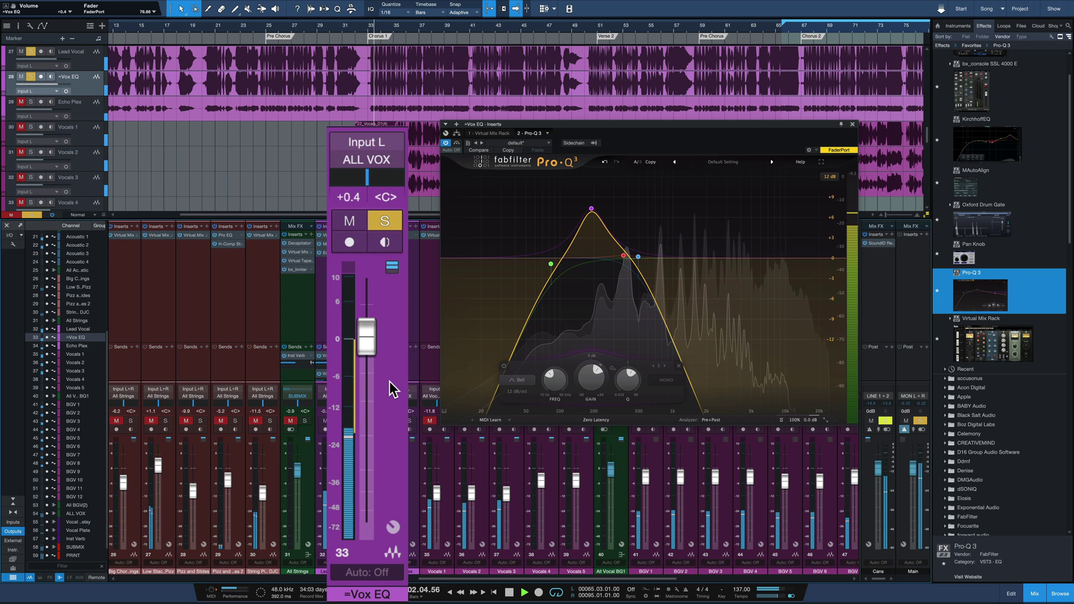
key(shift+s)
key(shift+m)
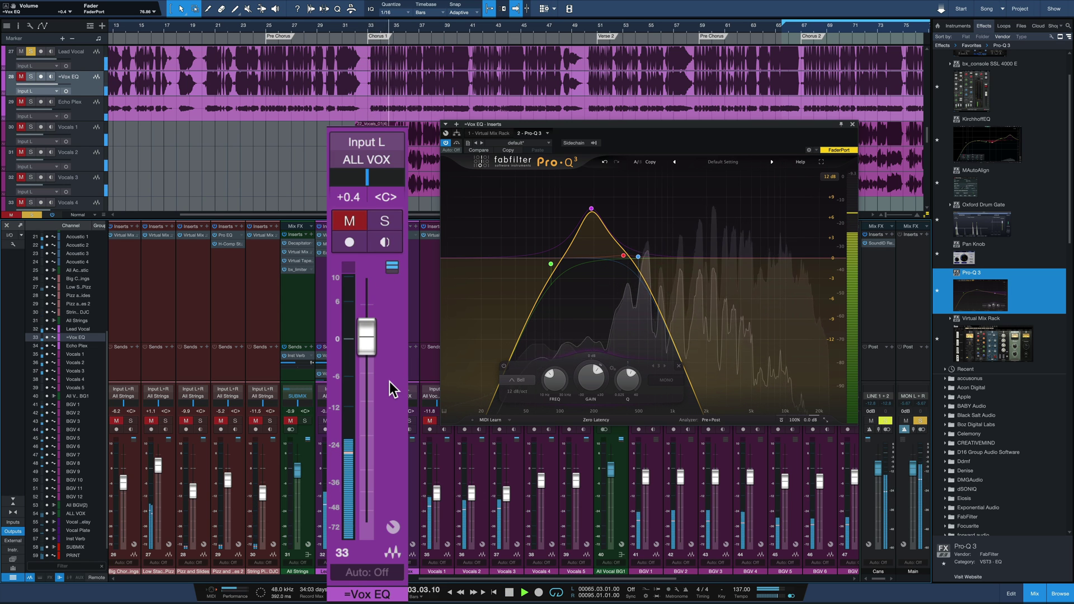
key(shift+m)
key(shift+s)
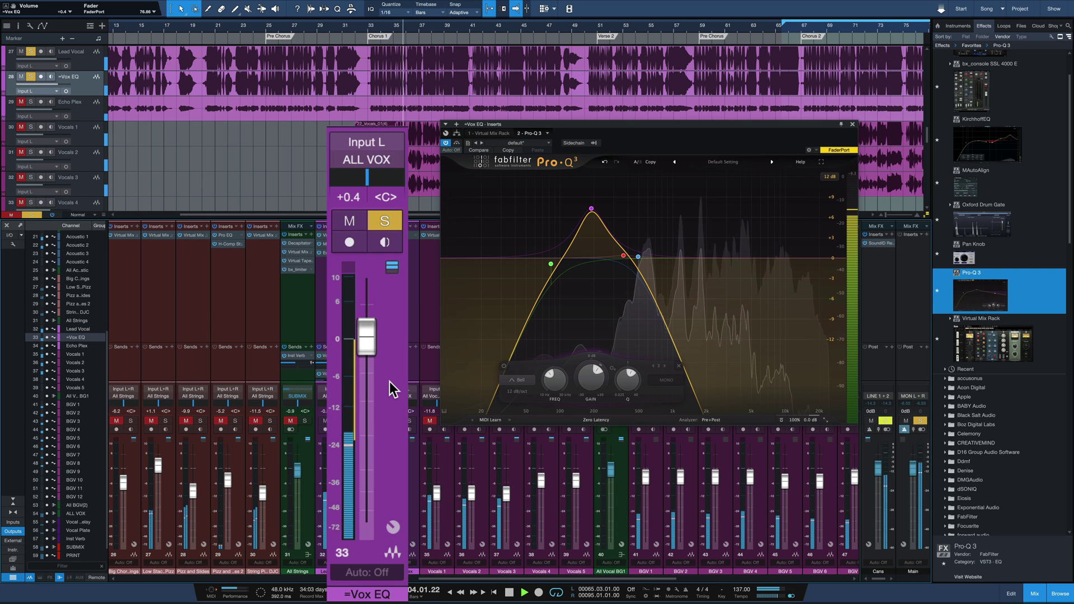
key(shift+s)
key(shift+m)
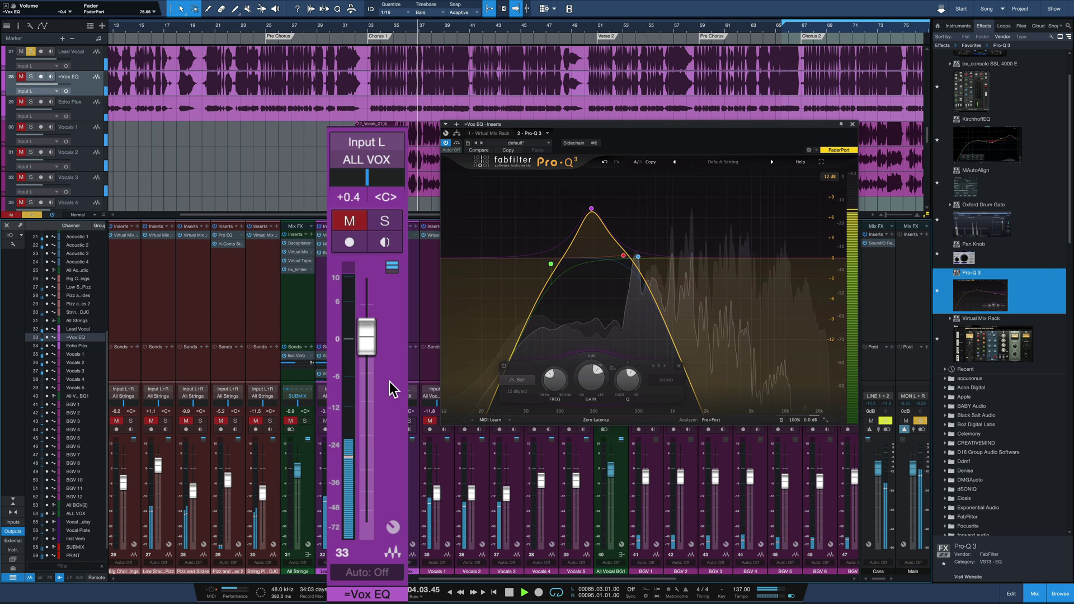
key(shift+m)
key(shift+s)
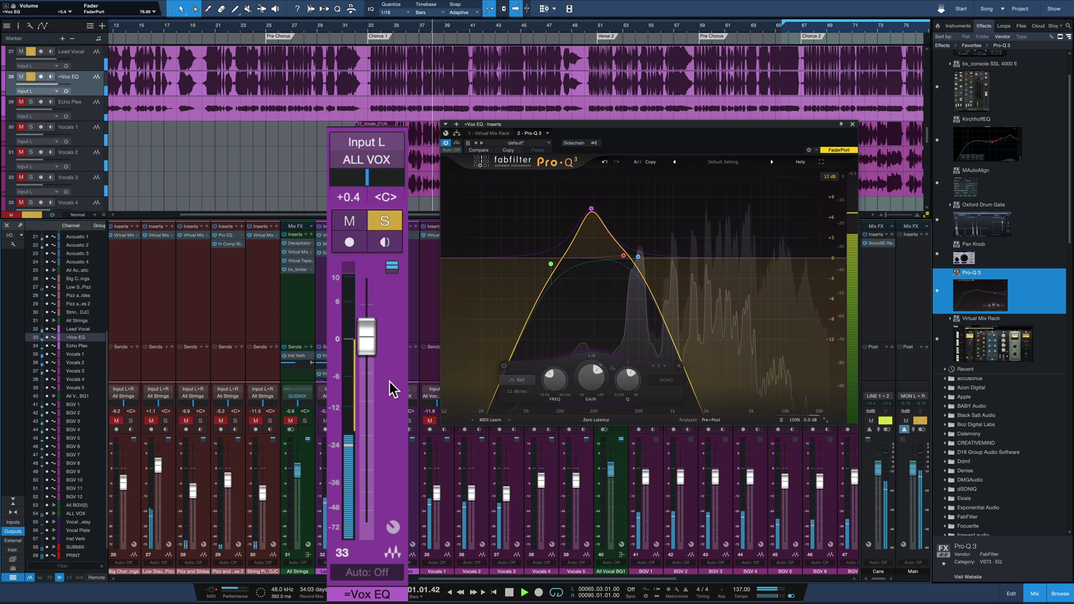
key(shift+s)
key(shift+m)
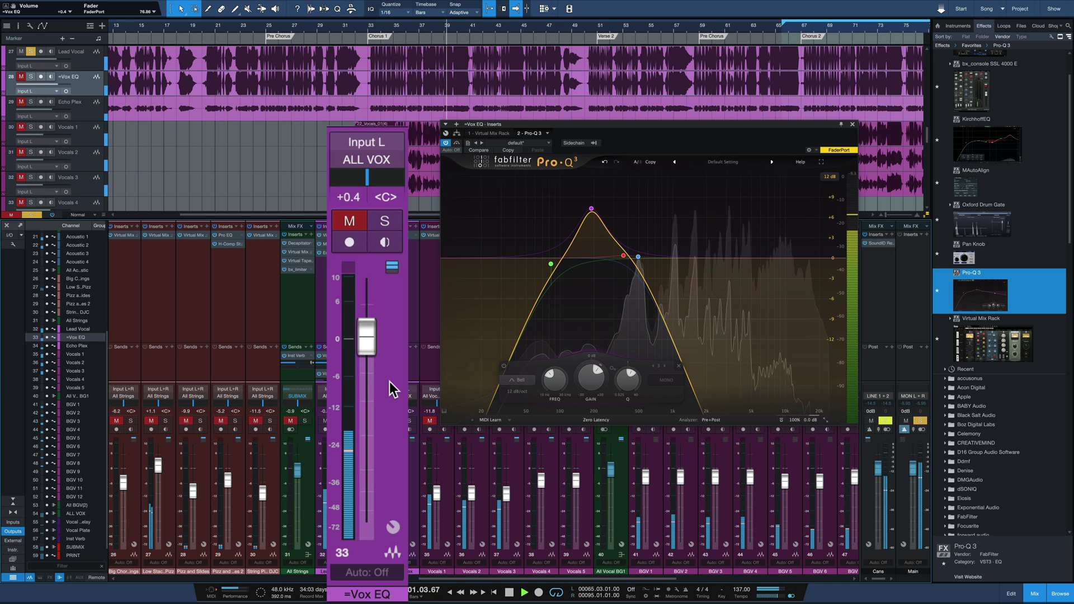
key(shift+m)
key(shift+s)
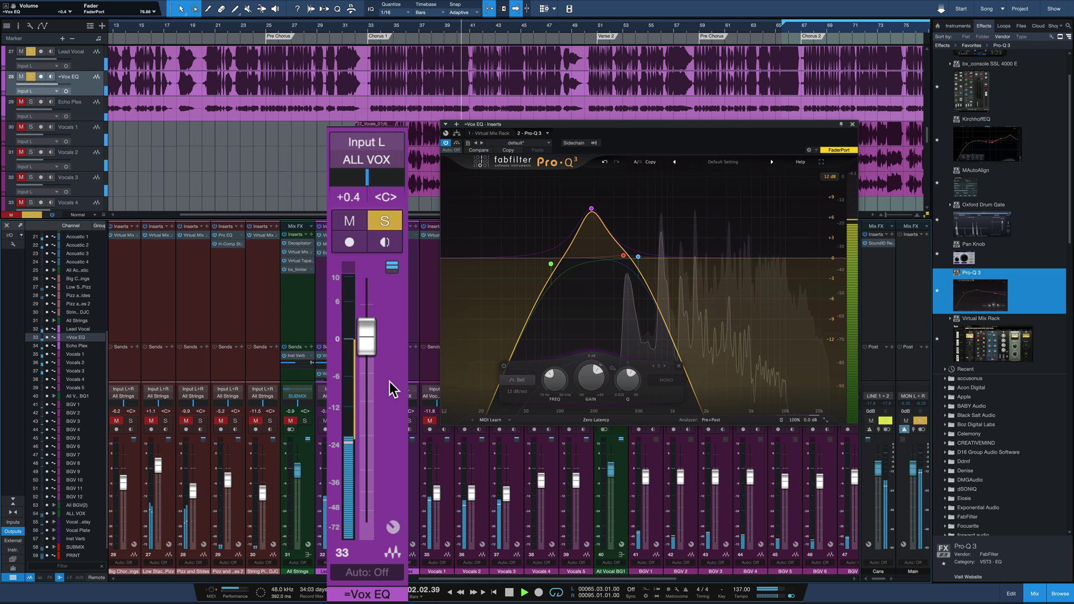
key(space)
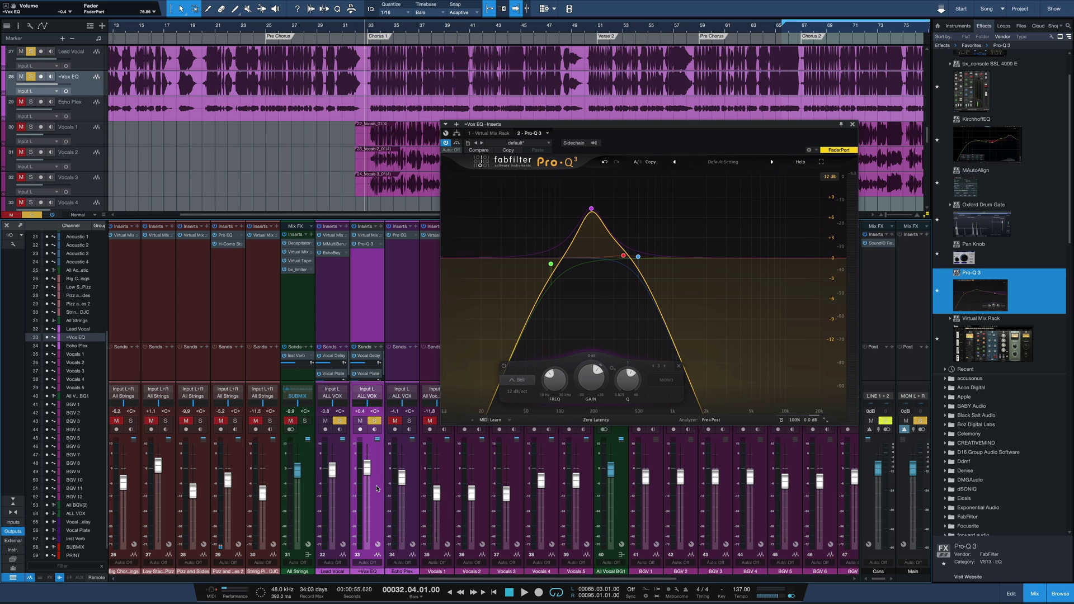
Clear the solos on Vox EQ and Lead Vocal, and compare the full mix with Vox EQ muted and unmuted
click(374, 421)
click(339, 421)
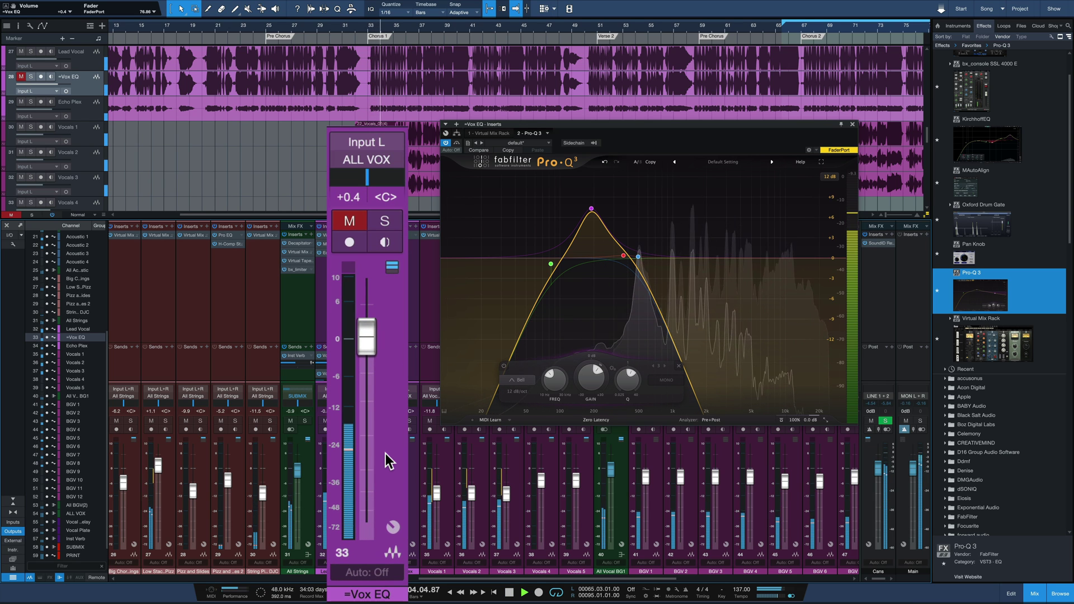
click(356, 220)
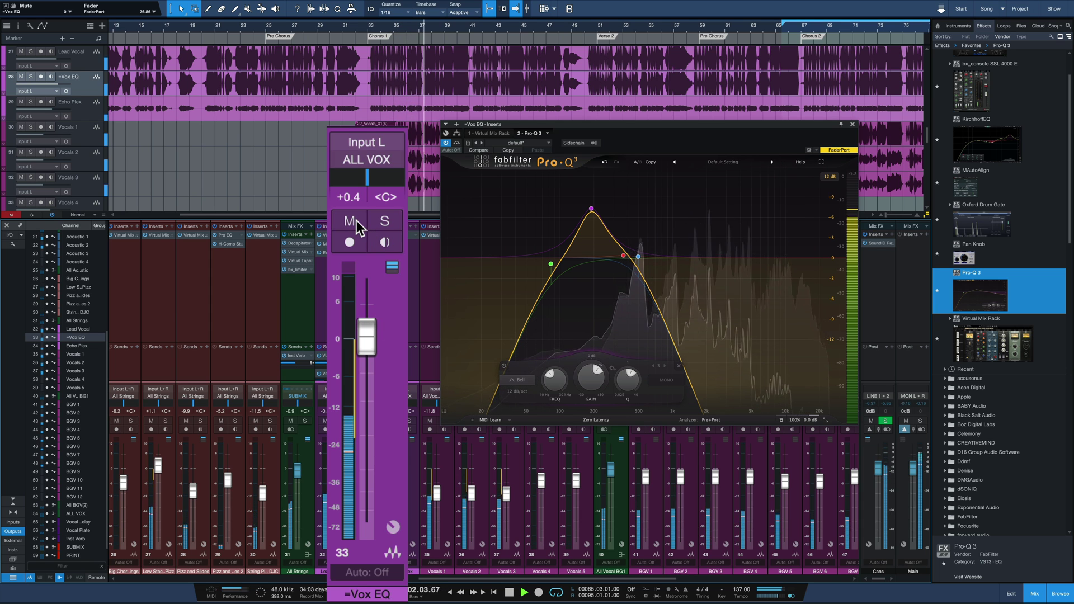
click(357, 221)
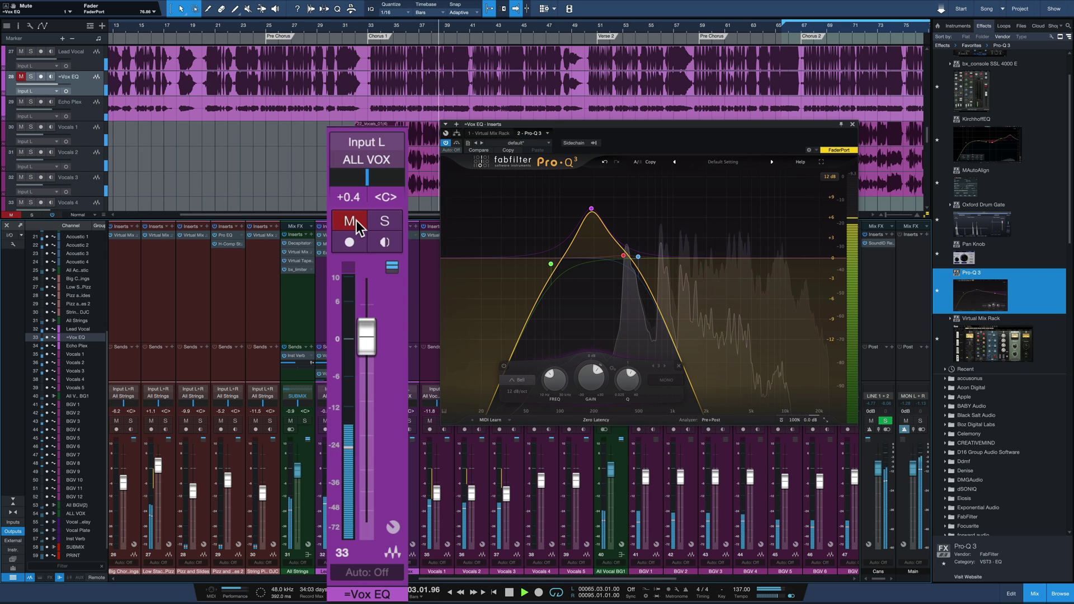
click(357, 220)
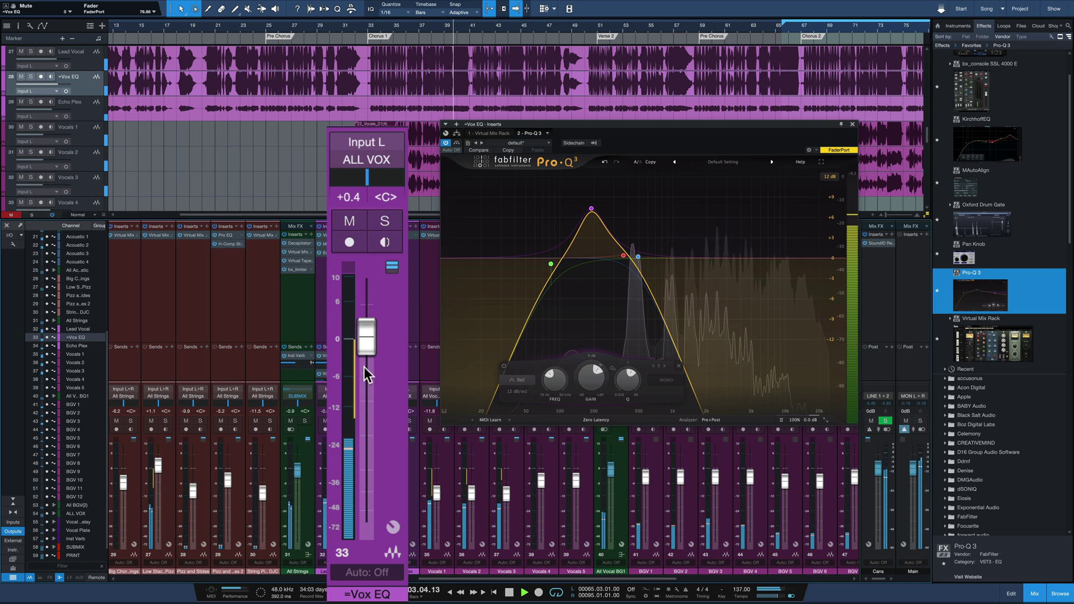
Lower the Vox EQ fader to -0.4 dB, stop playback and bring the fader down to -6.3 dB
drag(368, 333, 371, 336)
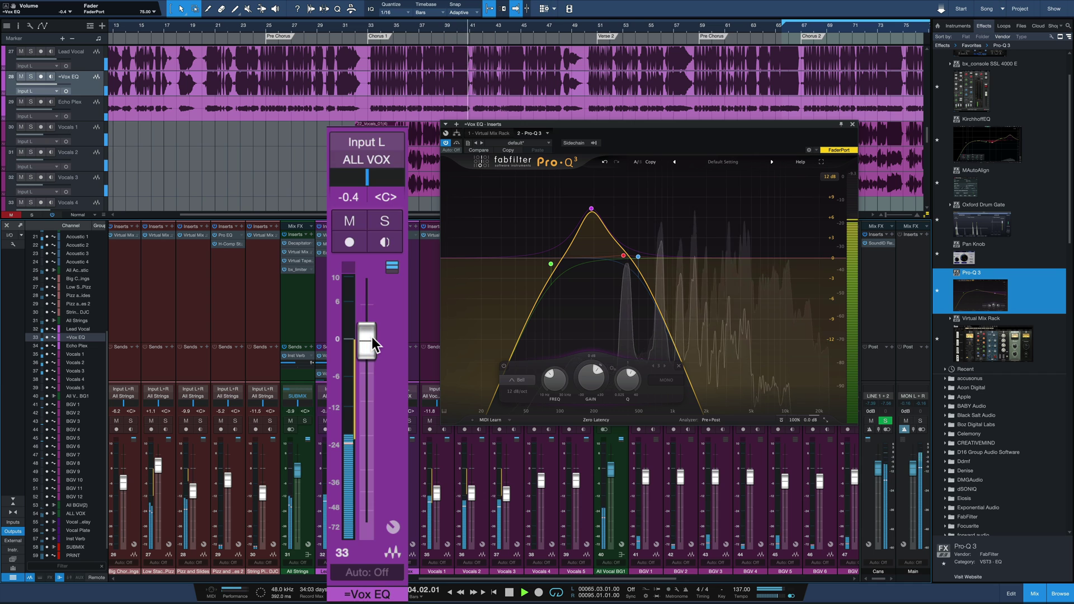
key(space)
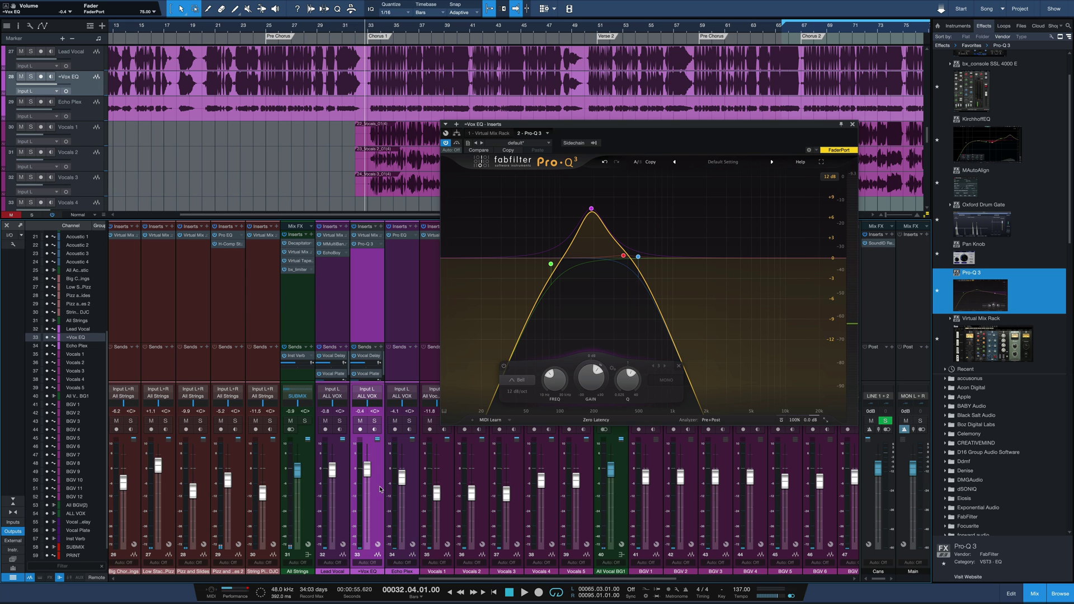
drag(367, 488, 369, 486)
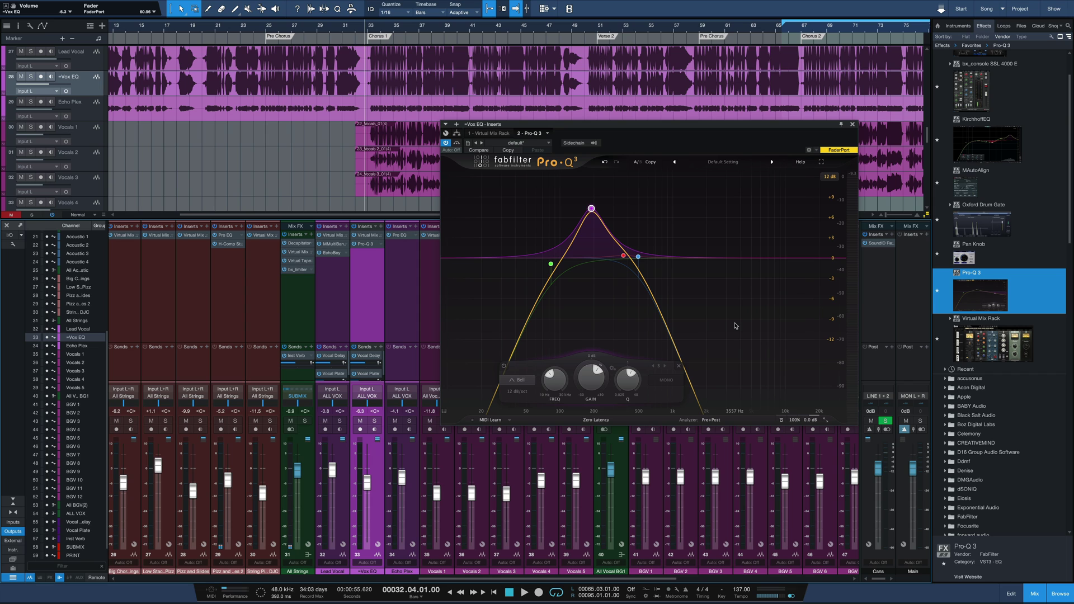
mouse_move(597, 240)
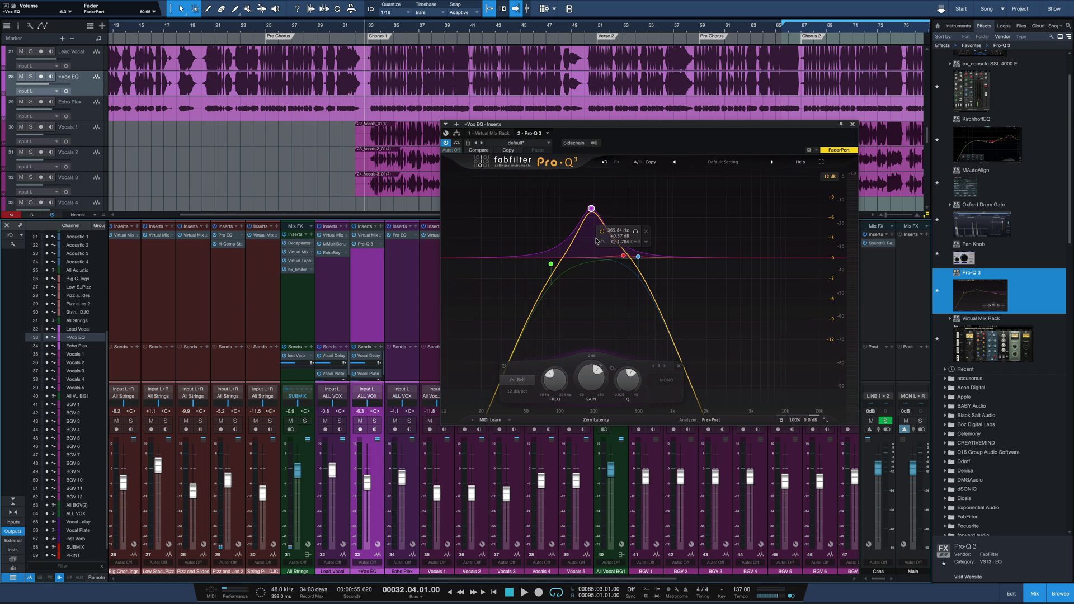